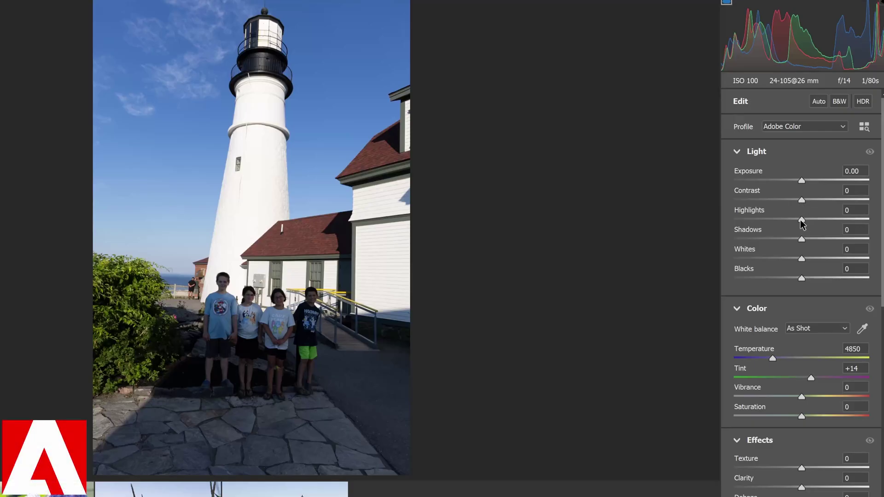
In Camera Raw, set the lighthouse photo to Highlights -100, Shadows +100 and Exposure +0.25
{"action": "left_click_drag", "start_coordinate": [802, 222], "coordinate": [707, 222]}
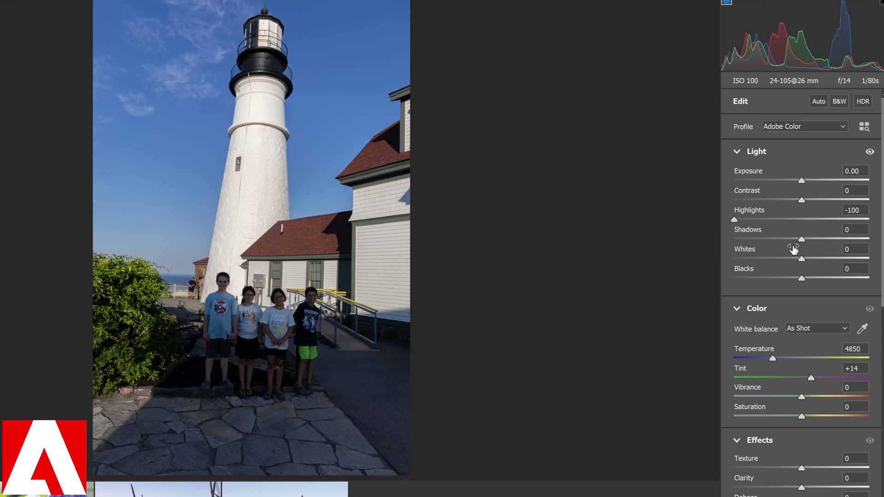
{"action": "left_click_drag", "start_coordinate": [802, 240], "coordinate": [871, 240]}
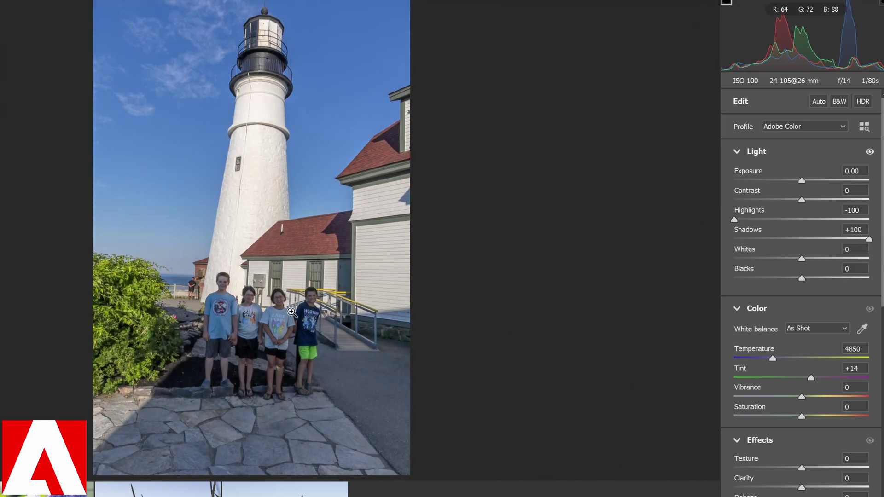
{"action": "left_click", "coordinate": [790, 173]}
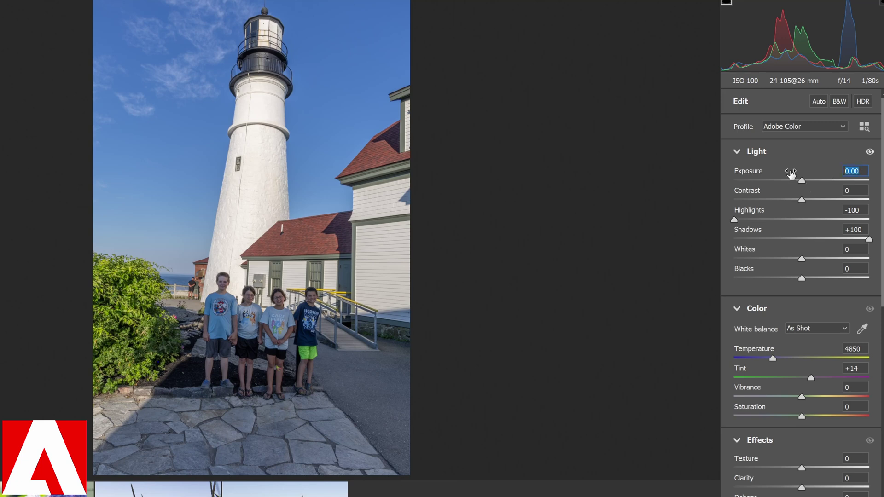
{"action": "type", "text": ".25"}
{"action": "key", "text": "Return"}
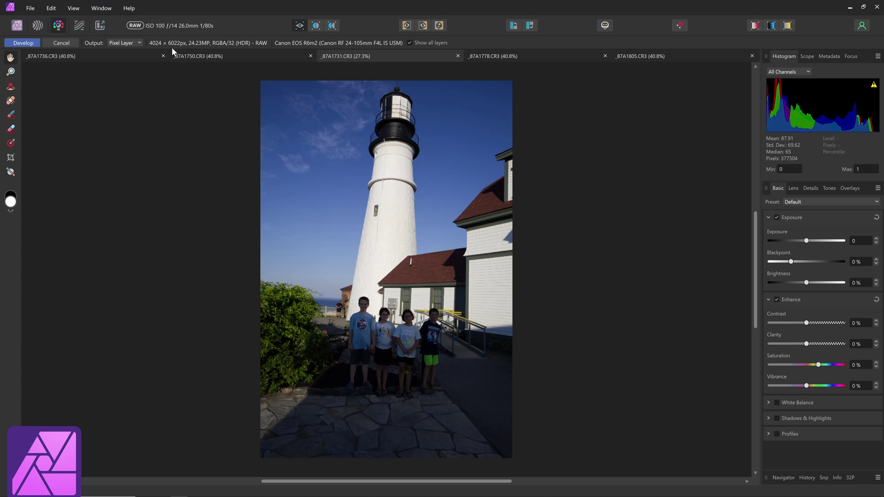
Set Affinity's lighthouse Exposure to 0.25 and enable Shadows & Highlights with Shadows at 100%
{"action": "left_click", "coordinate": [853, 241]}
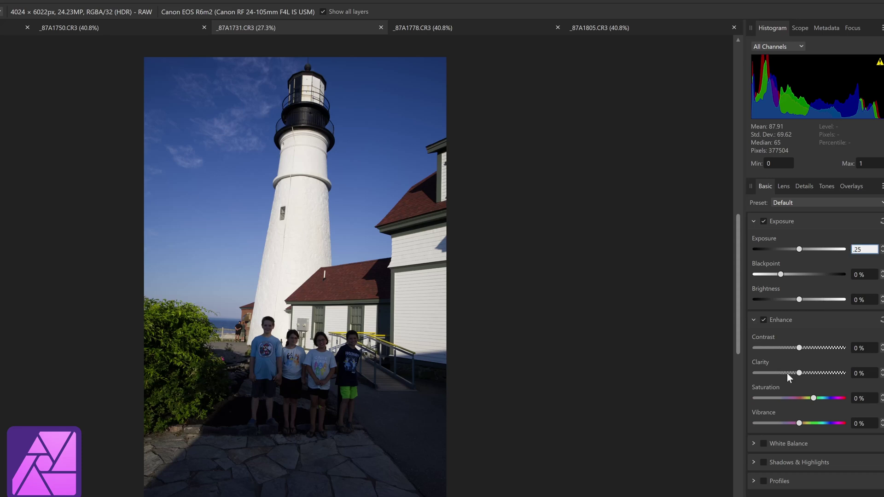
{"action": "key", "text": "Return"}
{"action": "left_click", "coordinate": [763, 463]}
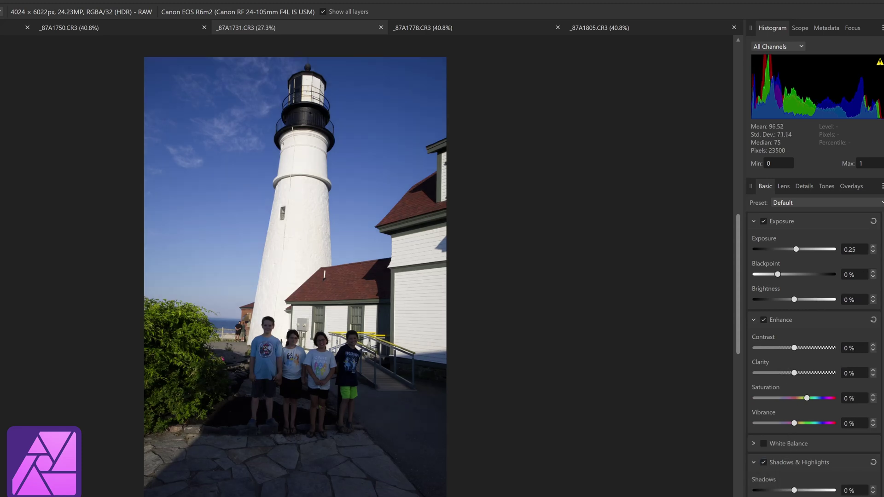
{"action": "left_click_drag", "start_coordinate": [794, 491], "coordinate": [832, 490]}
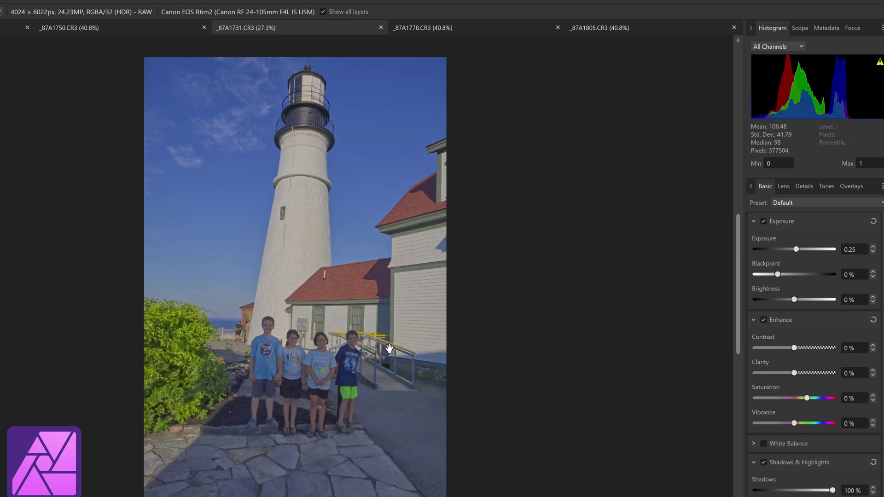
{"action": "mouse_move", "coordinate": [833, 490]}
{"action": "left_mouse_down"}
{"action": "mouse_move", "coordinate": [808, 491]}
{"action": "mouse_move", "coordinate": [832, 491]}
{"action": "left_mouse_up"}
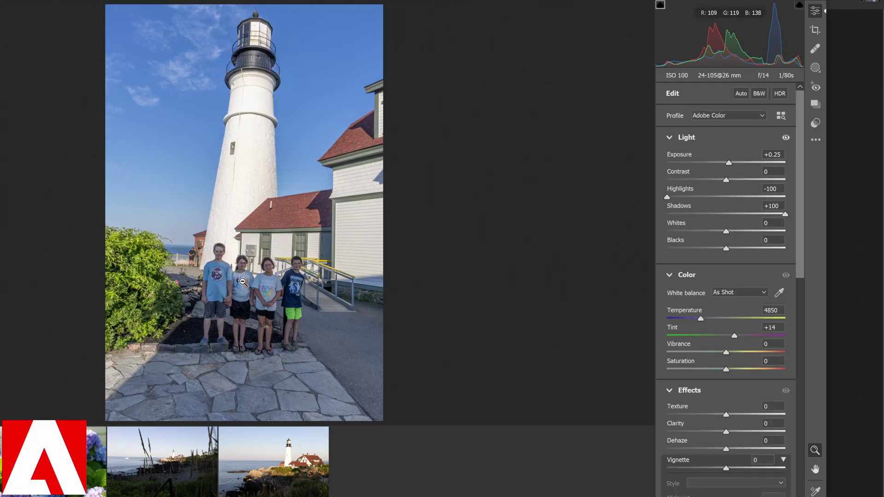
Zoom the Camera Raw preview to 100% on the four children
{"action": "left_click", "coordinate": [243, 281]}
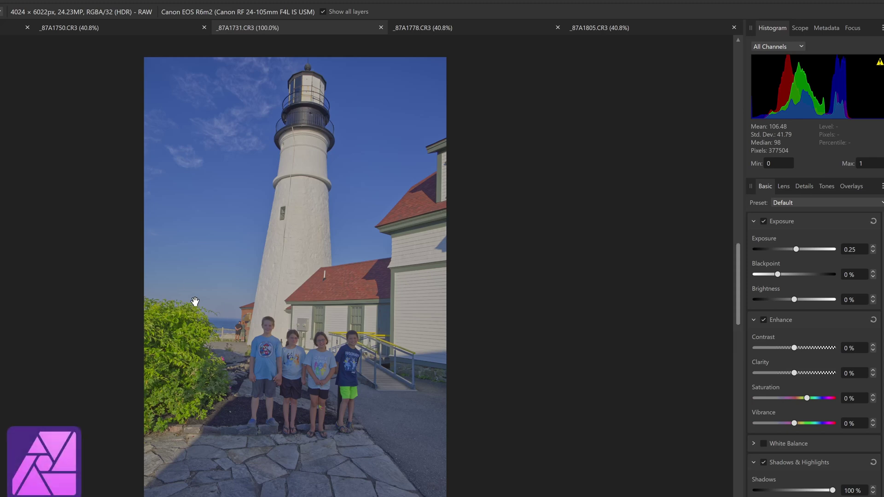
{"action": "key", "text": "ctrl+1"}
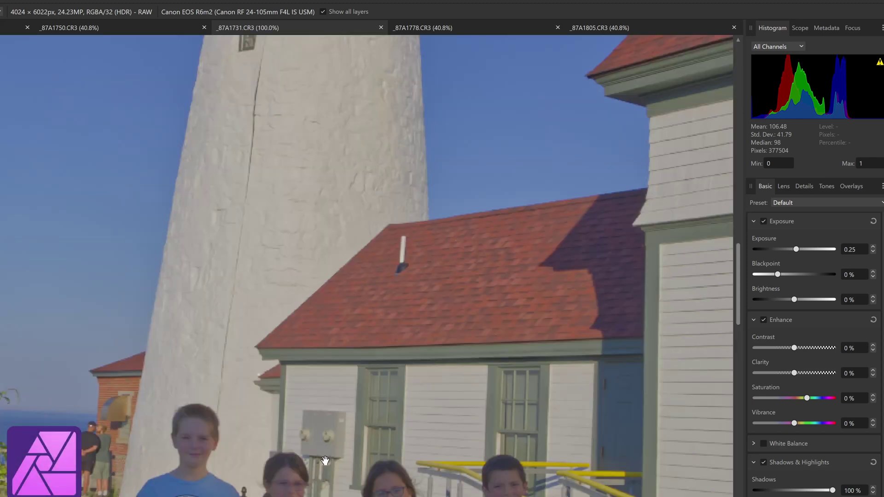
Zoom and pan around the children in Affinity's lighthouse photo to inspect detail
{"action": "scroll", "coordinate": [280, 252], "scroll_direction": "down", "scroll_amount": 5}
{"action": "left_click_drag", "start_coordinate": [280, 208], "coordinate": [285, 182]}
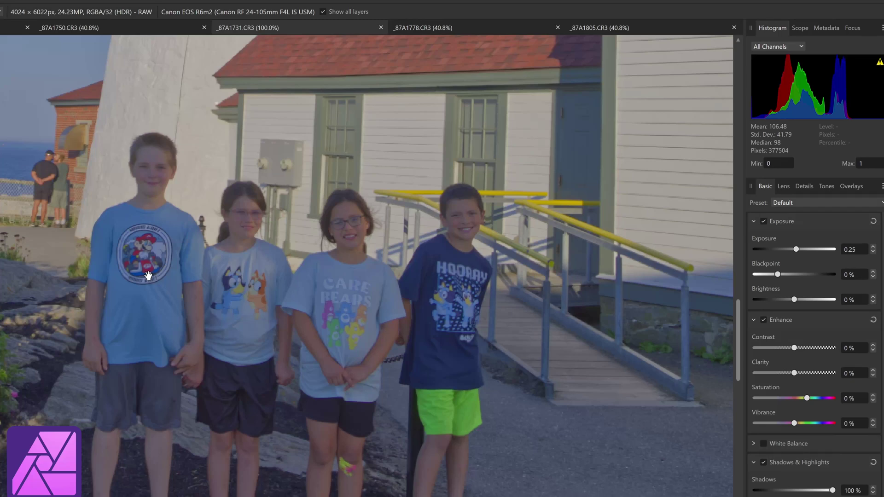
{"action": "scroll", "coordinate": [222, 247], "scroll_direction": "down", "scroll_amount": 3}
{"action": "left_click_drag", "start_coordinate": [222, 248], "coordinate": [244, 251]}
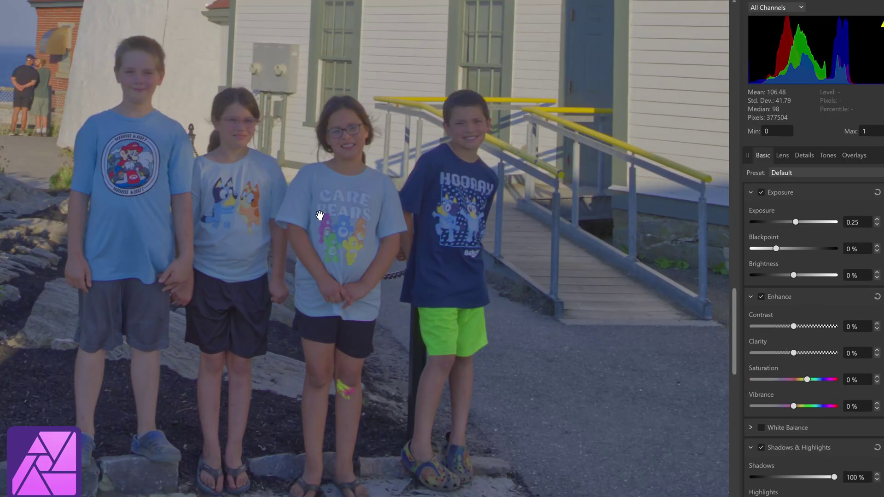
{"action": "scroll", "coordinate": [319, 216], "scroll_direction": "up", "scroll_amount": 1}
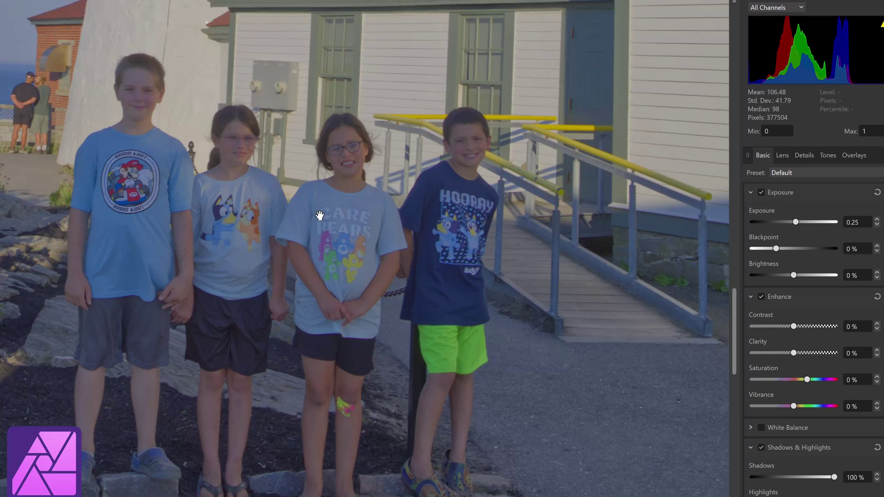
{"action": "scroll", "coordinate": [320, 216], "scroll_direction": "down", "scroll_amount": 1}
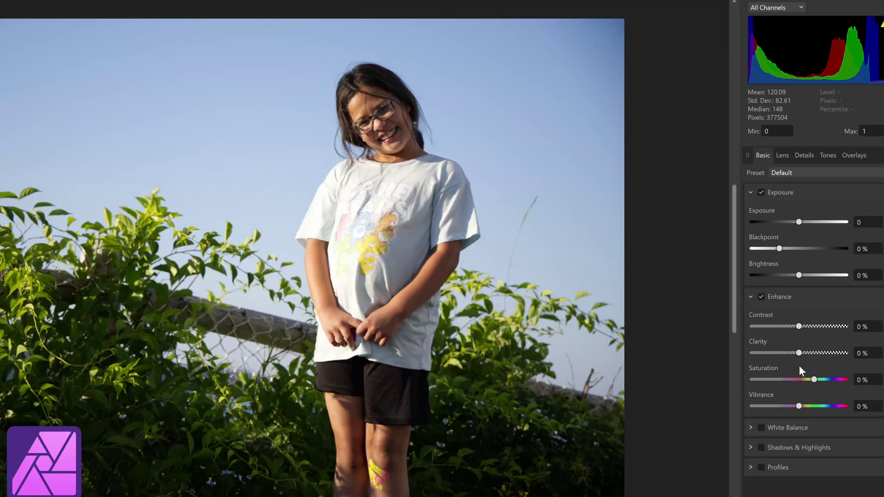
Enable Shadows & Highlights on the portrait with Highlights -50% and Shadows 20%
{"action": "left_click", "coordinate": [759, 448]}
{"action": "left_click", "coordinate": [750, 448]}
{"action": "left_click_drag", "start_coordinate": [795, 481], "coordinate": [772, 481]}
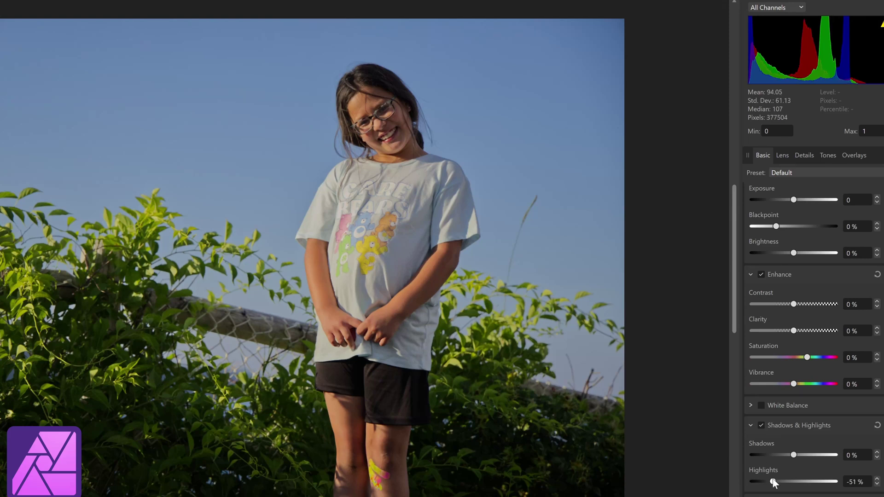
{"action": "left_click", "coordinate": [857, 482]}
{"action": "type", "text": "-50"}
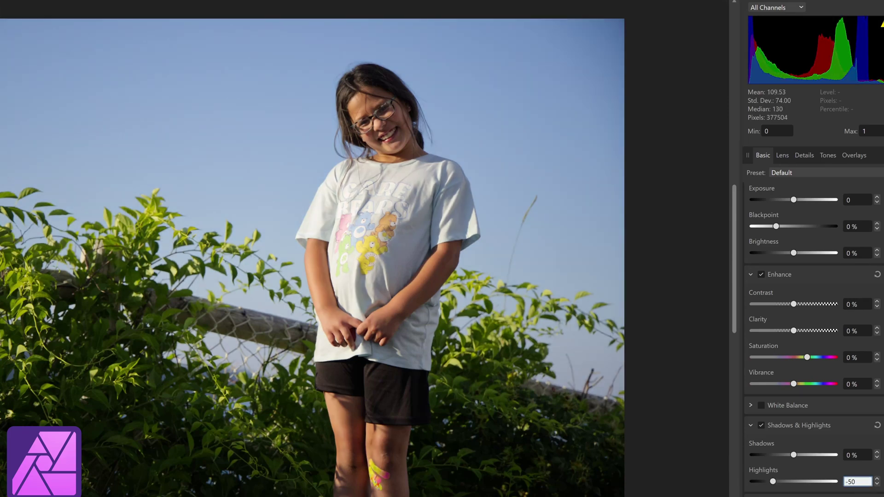
{"action": "left_click", "coordinate": [860, 455]}
{"action": "type", "text": "20"}
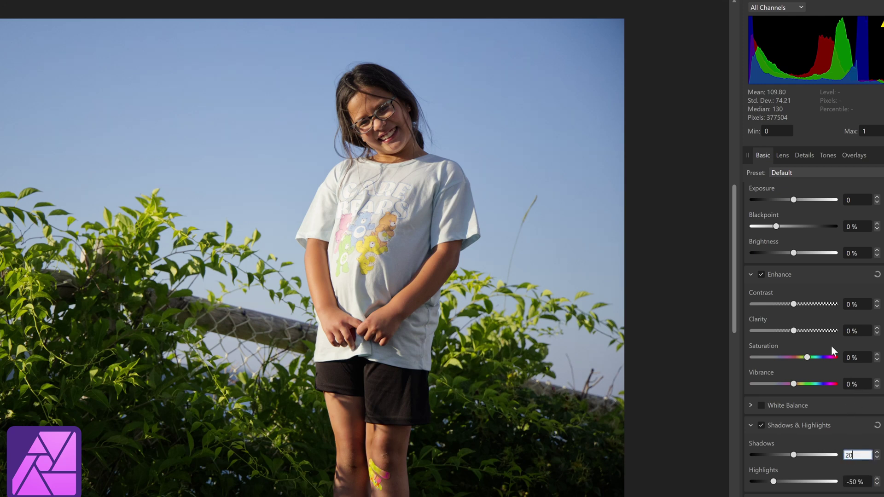
{"action": "key", "text": "Return"}
Set the portrait's Saturation and Vibrance to 13%
{"action": "left_click", "coordinate": [856, 358]}
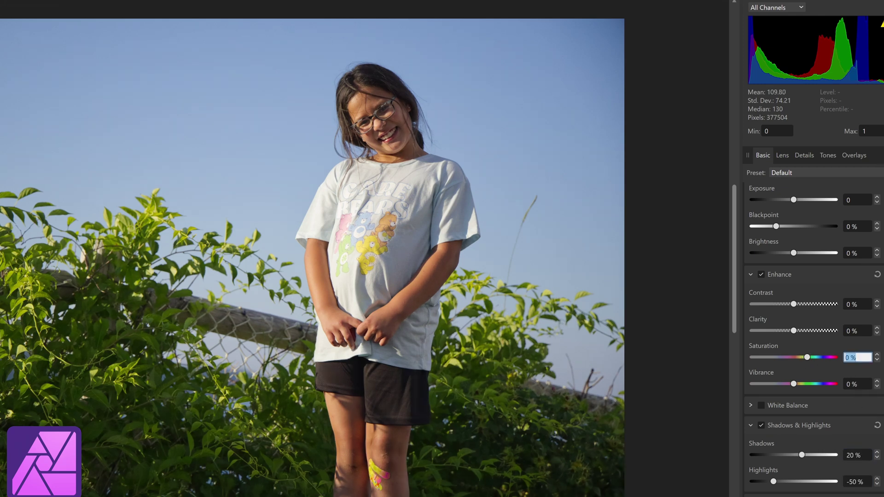
{"action": "type", "text": "13"}
{"action": "key", "text": "Return"}
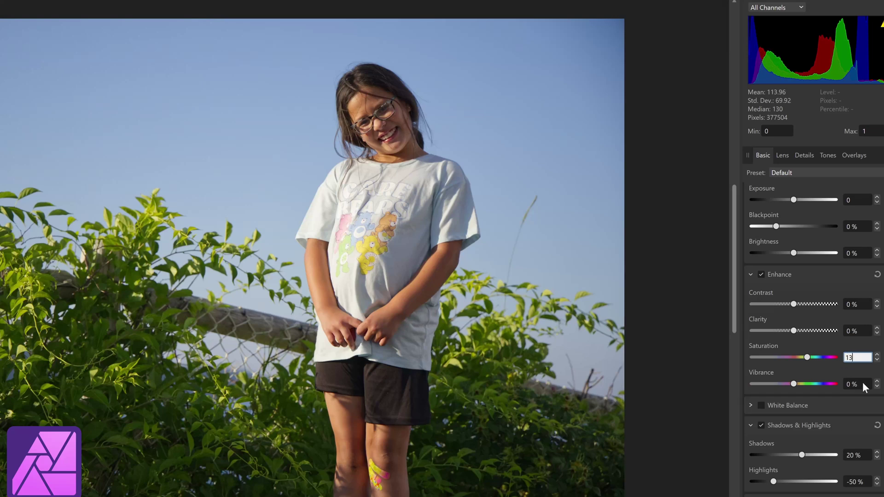
{"action": "left_click", "coordinate": [858, 384]}
{"action": "type", "text": "13"}
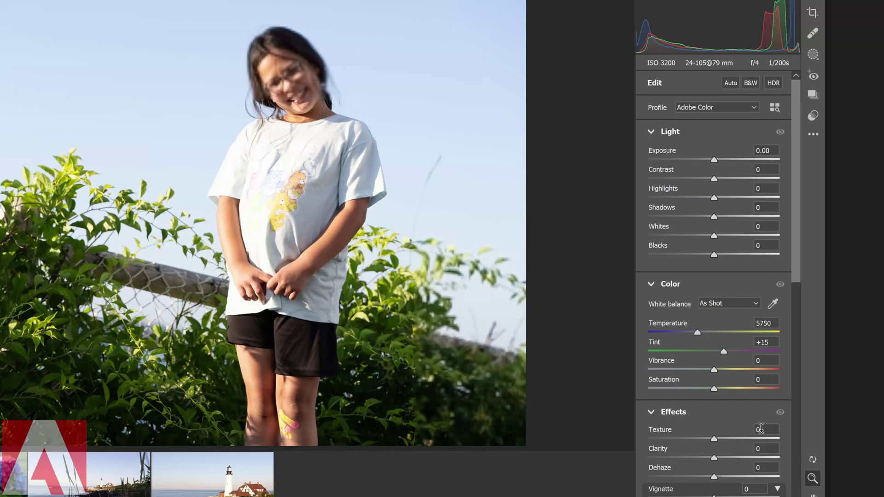
Give the Camera Raw portrait Saturation and Vibrance of +13
{"action": "left_click", "coordinate": [765, 379]}
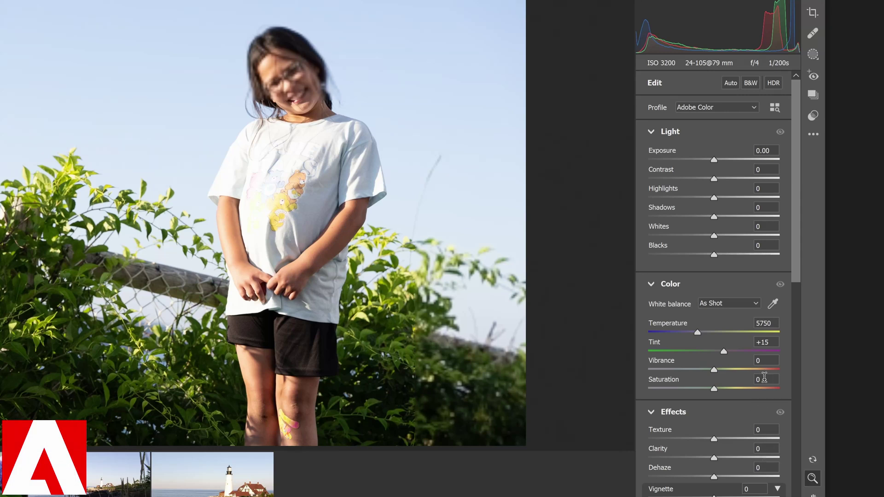
{"action": "type", "text": "13"}
{"action": "key", "text": "shift+Tab"}
{"action": "type", "text": "13"}
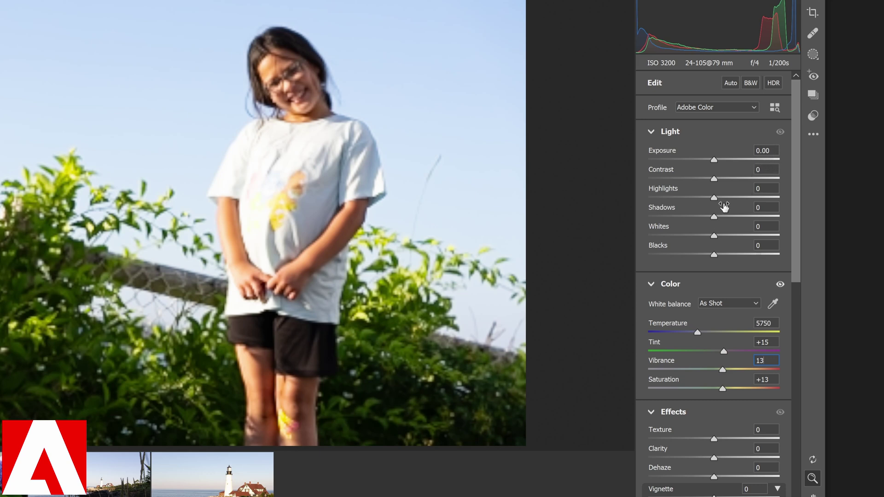
Set the Camera Raw portrait's Highlights to -50 and Shadows to +20
{"action": "left_click_drag", "start_coordinate": [716, 199], "coordinate": [615, 199]}
{"action": "left_click", "coordinate": [766, 189]}
{"action": "type", "text": "-50"}
{"action": "left_click", "coordinate": [775, 207]}
{"action": "type", "text": "20"}
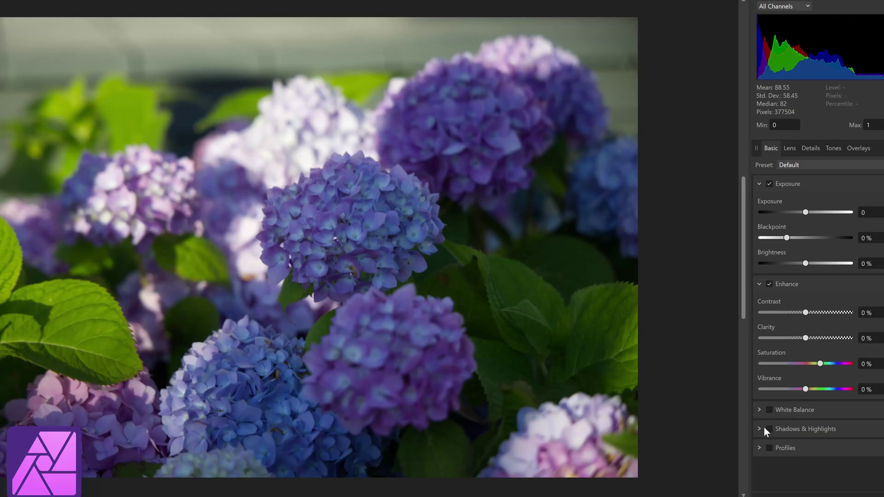
Set the hydrangea's Highlights to -100% and Exposure to 1 in Affinity Photo
{"action": "left_click", "coordinate": [758, 427]}
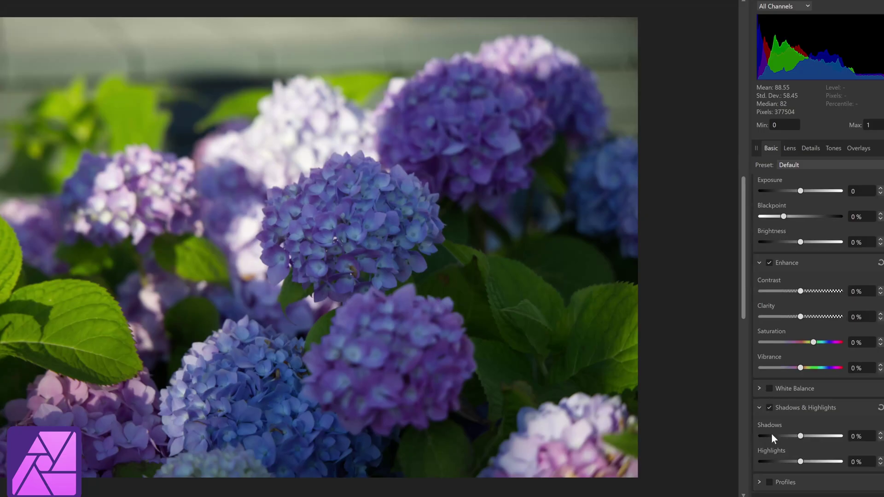
{"action": "left_click_drag", "start_coordinate": [801, 462], "coordinate": [752, 457]}
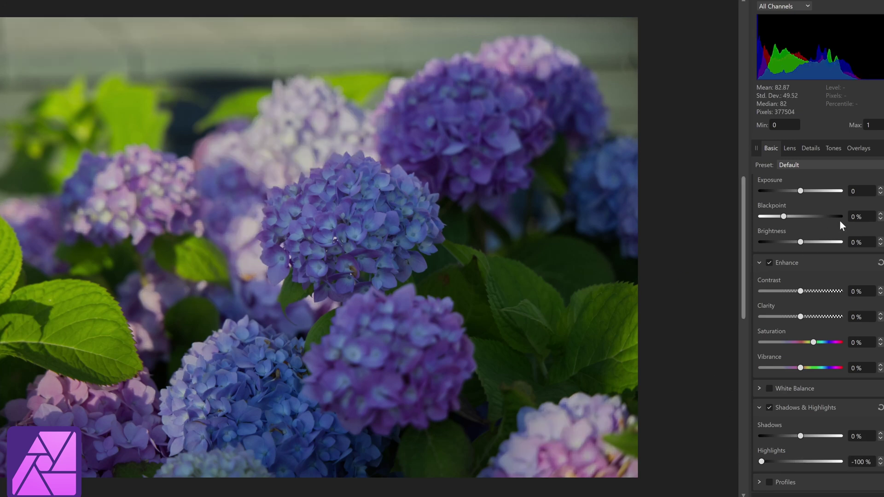
{"action": "scroll", "coordinate": [818, 333], "scroll_direction": "up", "scroll_amount": 1}
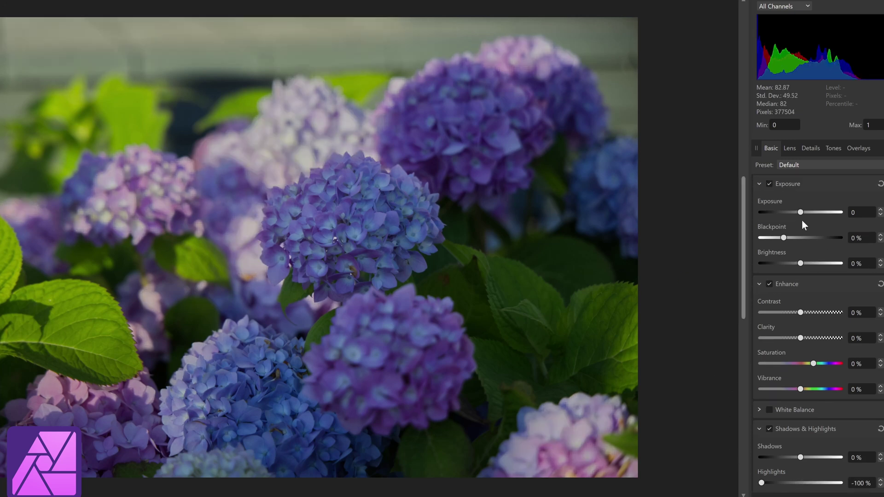
{"action": "left_click_drag", "start_coordinate": [804, 213], "coordinate": [806, 213]}
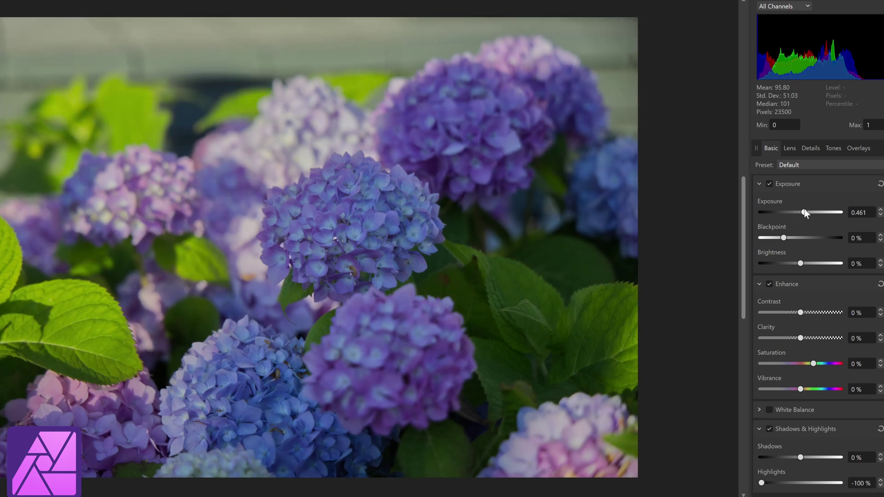
{"action": "left_click", "coordinate": [864, 212]}
{"action": "left_click", "coordinate": [861, 213]}
{"action": "type", "text": "1"}
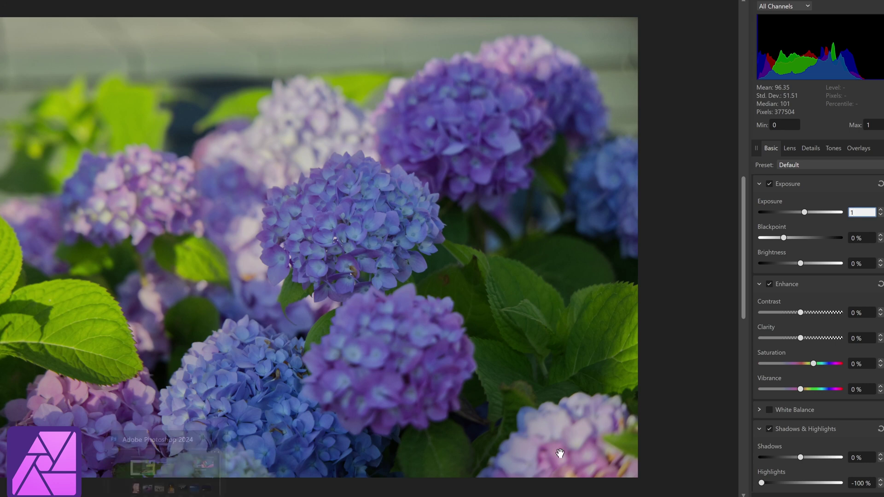
{"action": "key", "text": "Return"}
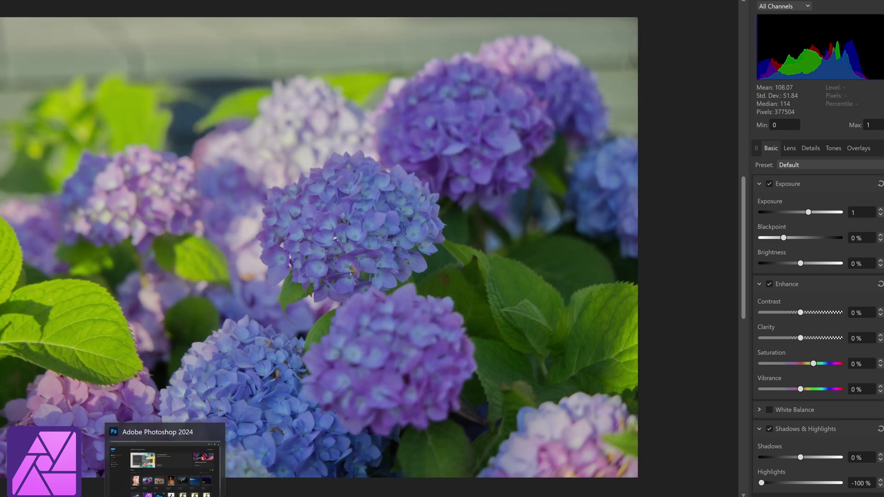
{"action": "left_click", "coordinate": [132, 460]}
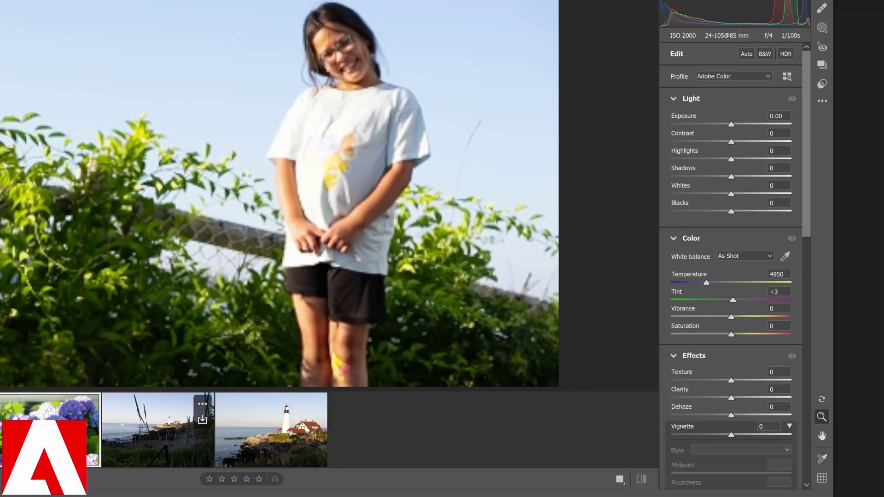
Select the grassy seascape in Camera Raw, then set Affinity's Highlights -100% and Shadows 20%
{"action": "left_click", "coordinate": [157, 430]}
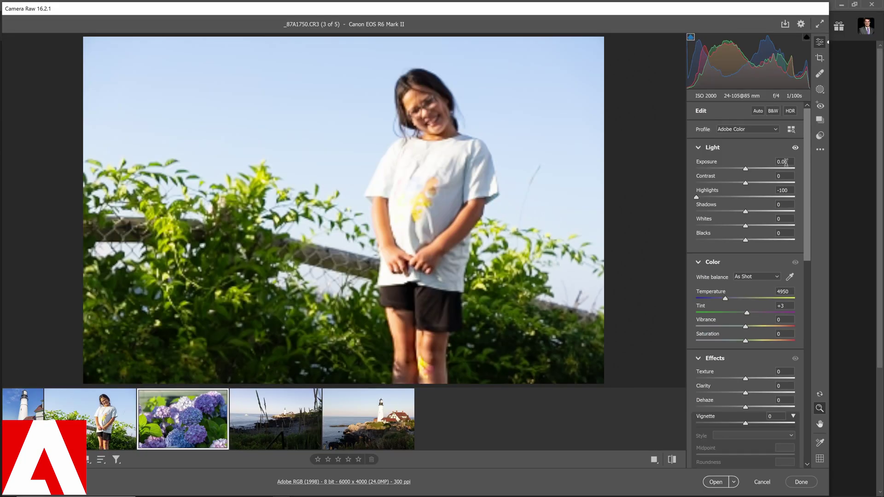
{"action": "left_click", "coordinate": [785, 162]}
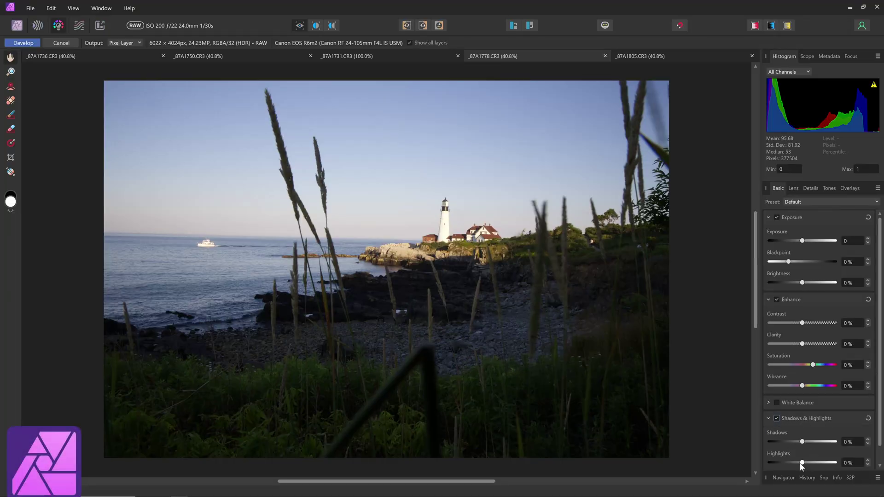
{"action": "left_click_drag", "start_coordinate": [802, 463], "coordinate": [742, 463]}
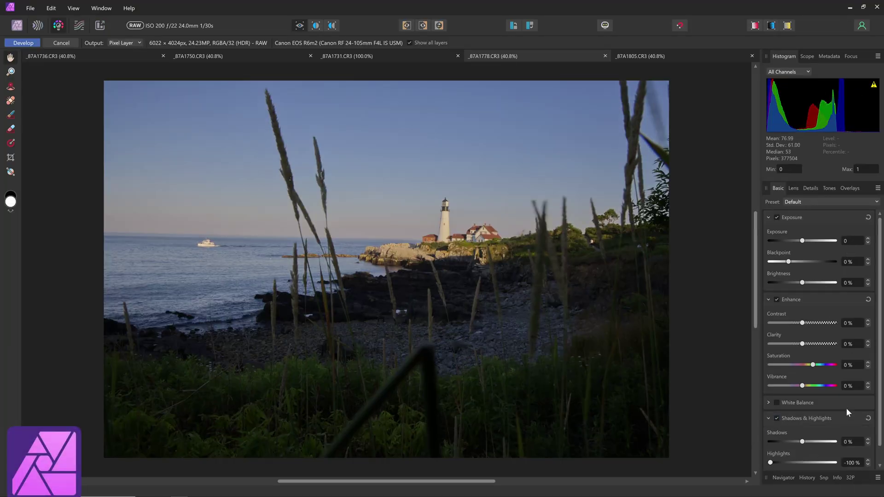
{"action": "left_click", "coordinate": [853, 442]}
{"action": "type", "text": "20"}
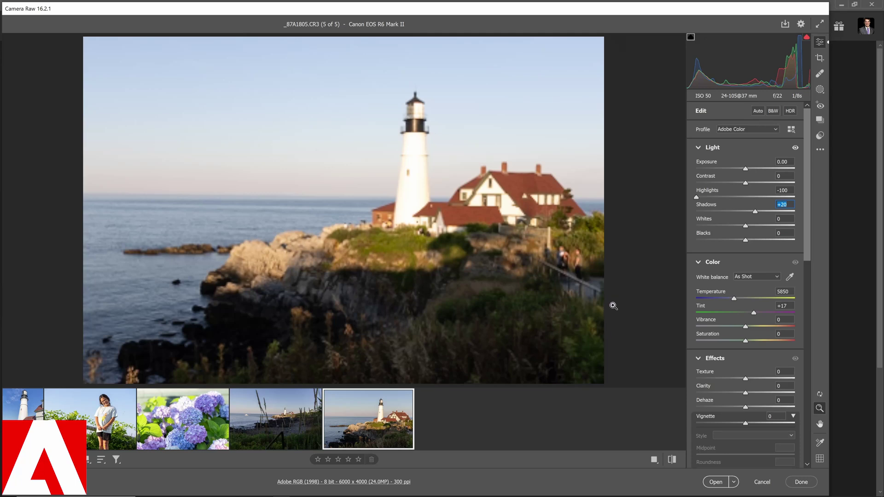
Raise the lighthouse close-up's Saturation to +13 in Camera Raw
{"action": "left_click", "coordinate": [786, 334]}
{"action": "type", "text": "13"}
{"action": "left_click", "coordinate": [785, 320]}
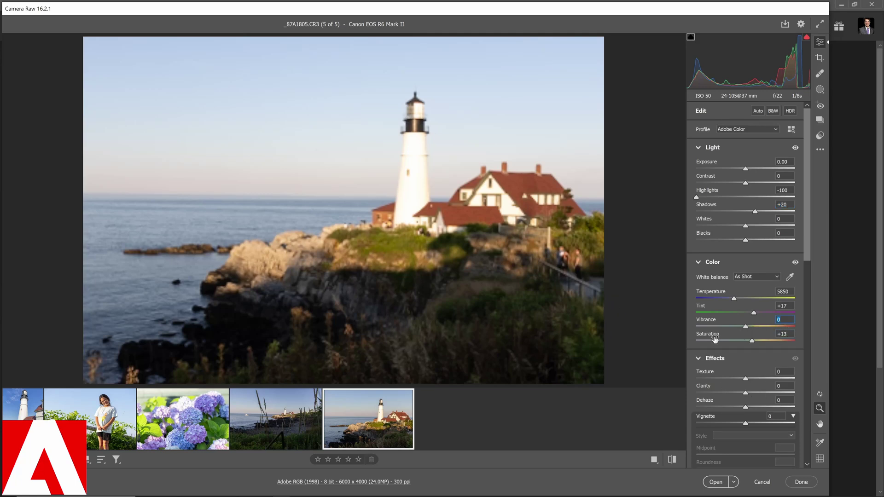